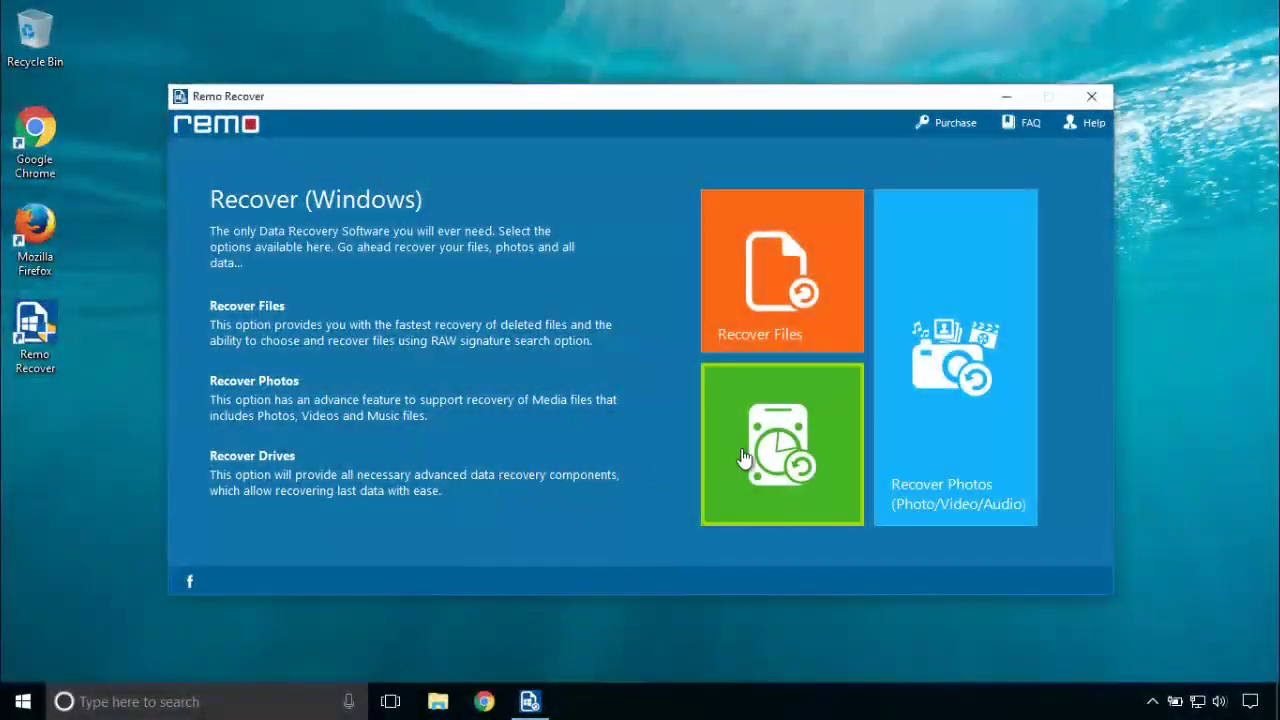
Pick Recover Drives, then Partition Recovery, to list Disk - 0 and Disk - 1.
left_click(742, 457)
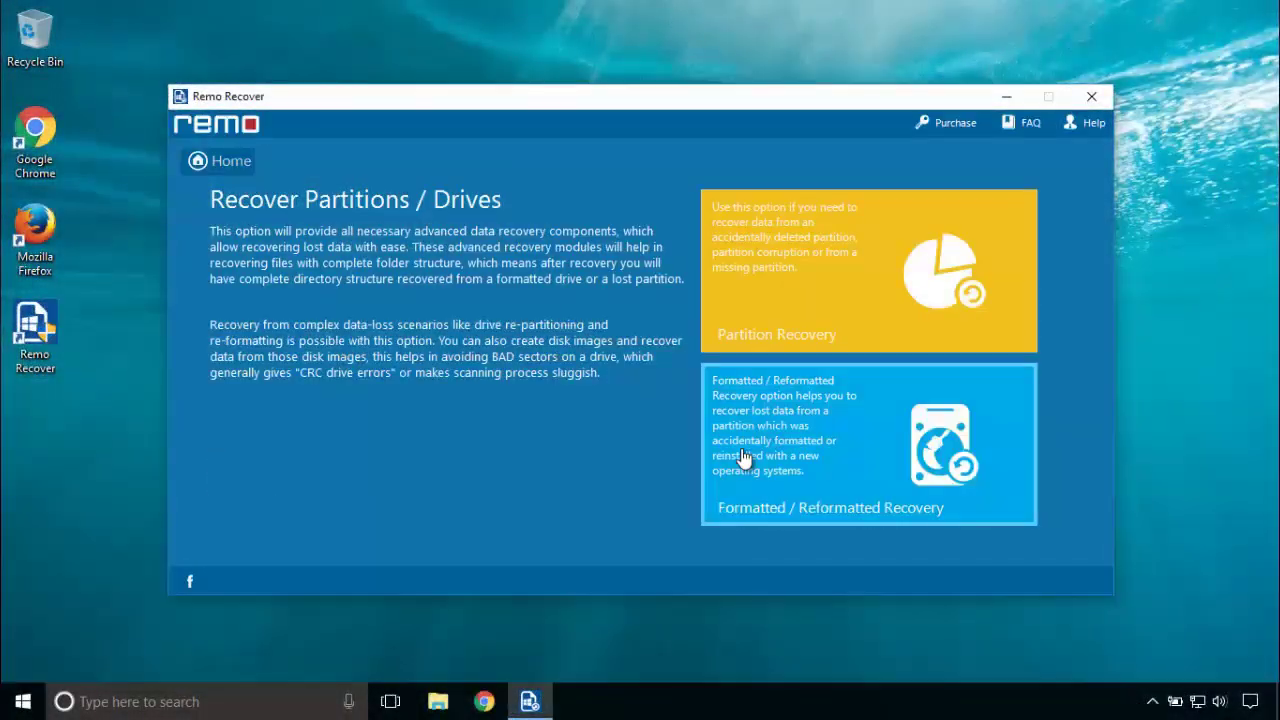
left_click(870, 306)
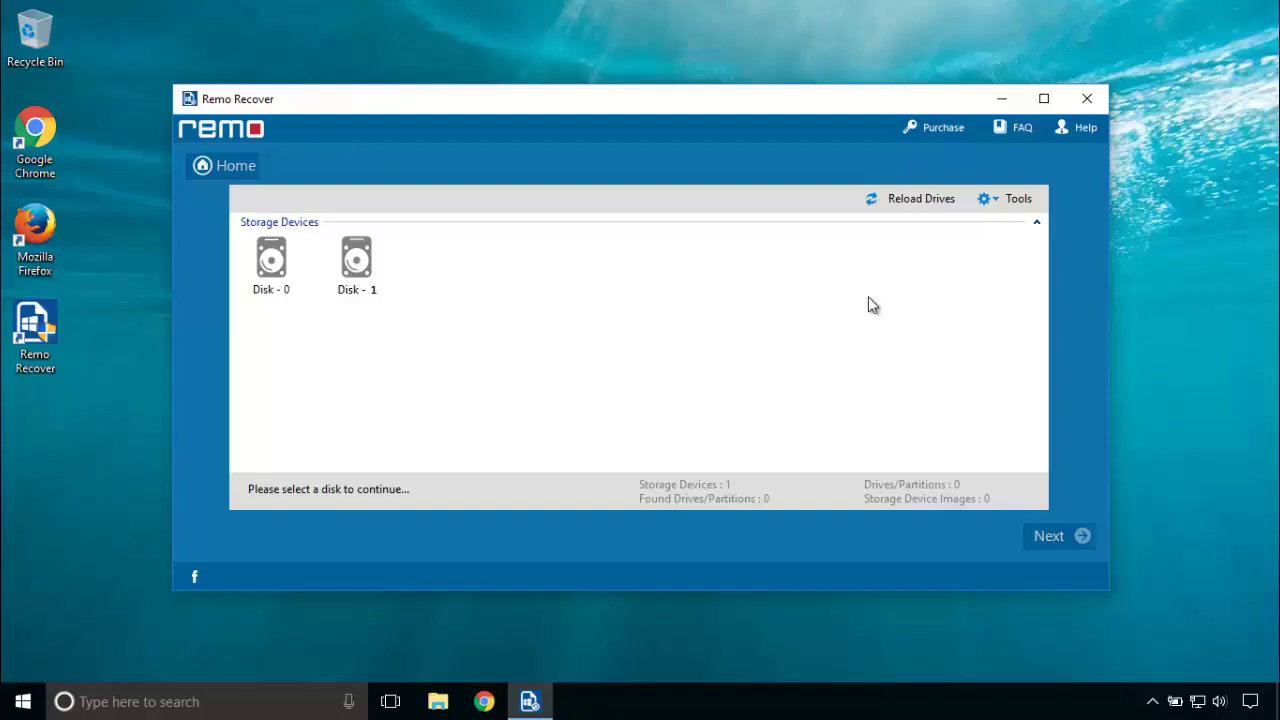
Select Disk - 0 and start the search for lost partitions.
left_click(258, 251)
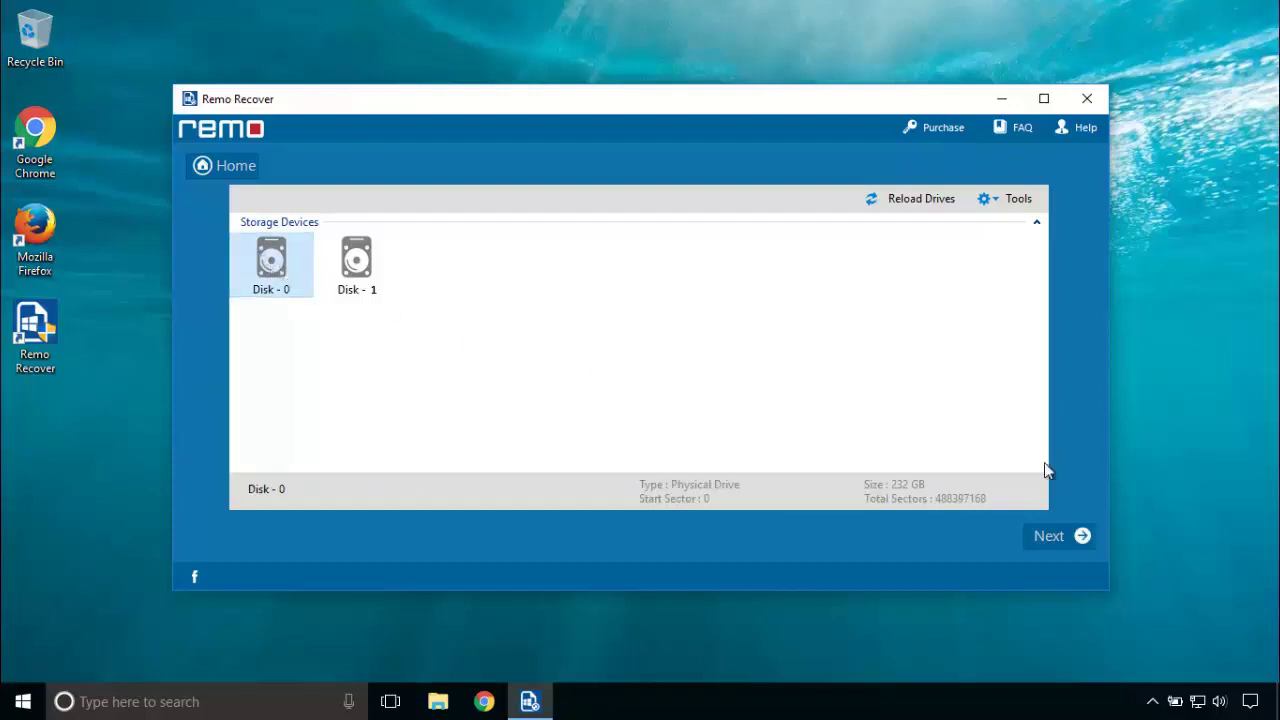
left_click(1070, 543)
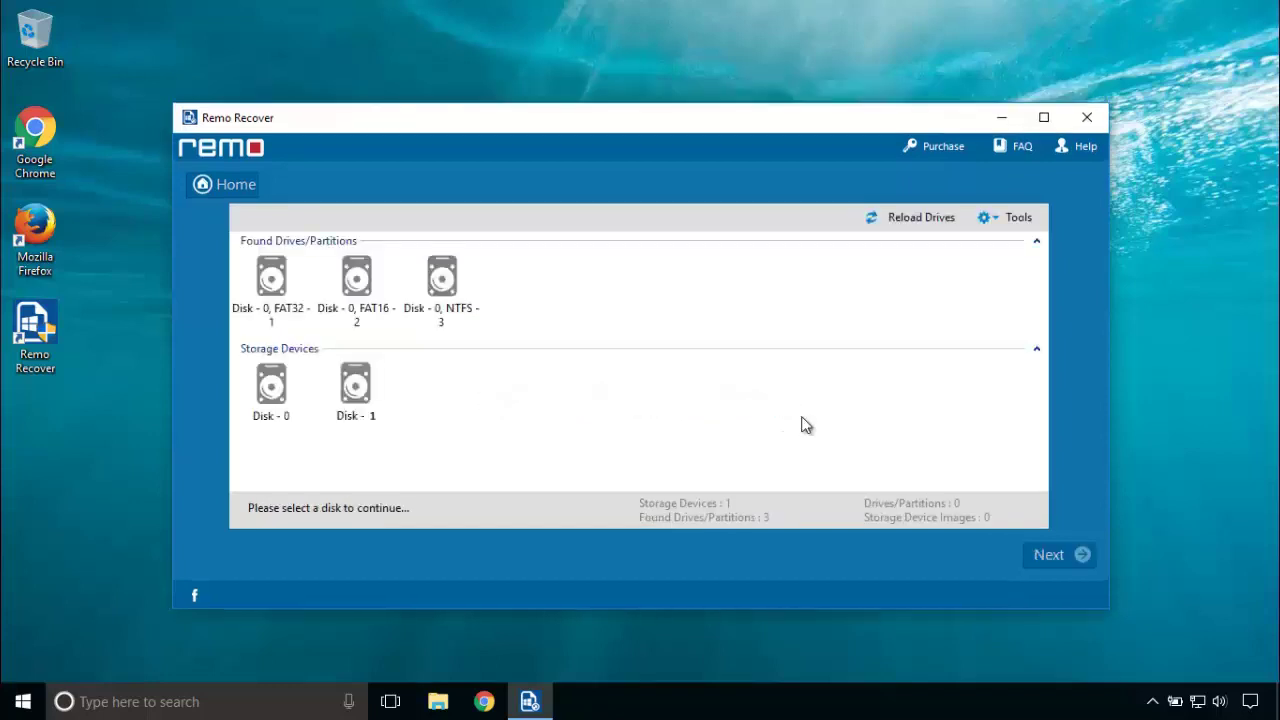
Inspect the FAT32 and FAT16 partitions, then select the 120 GB NTFS - 3 partition and continue.
left_click(271, 277)
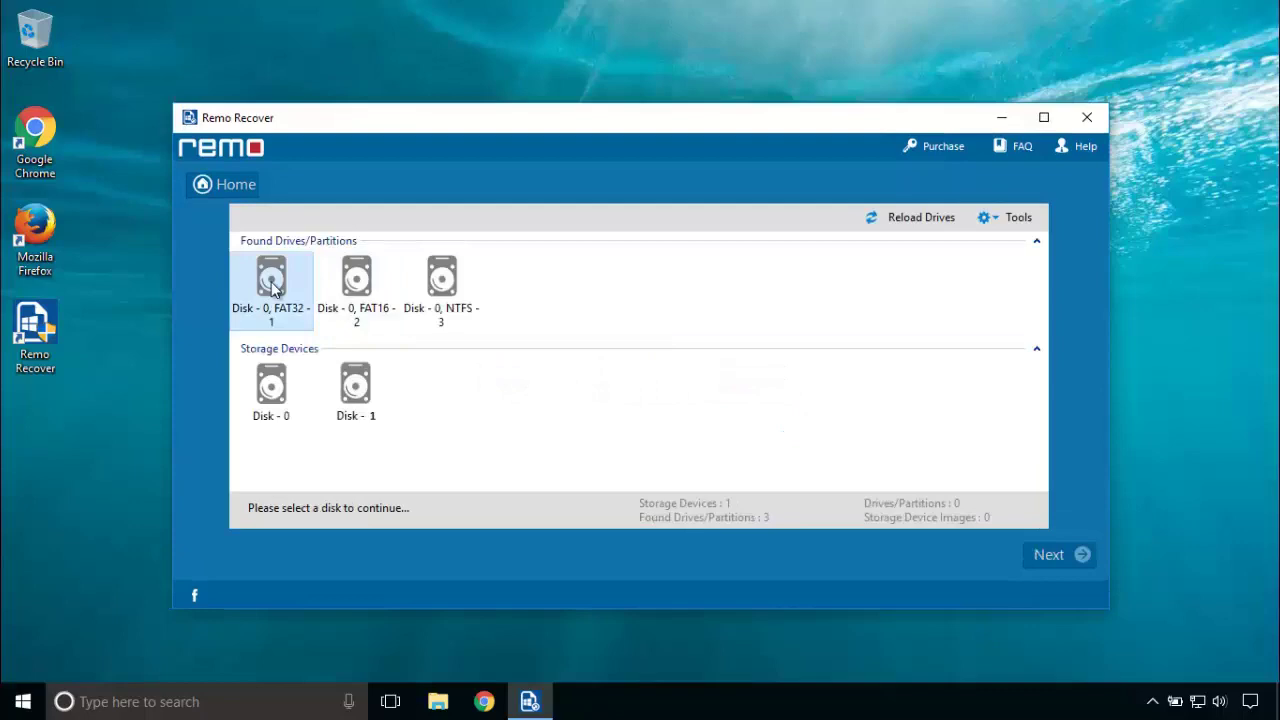
left_click(352, 300)
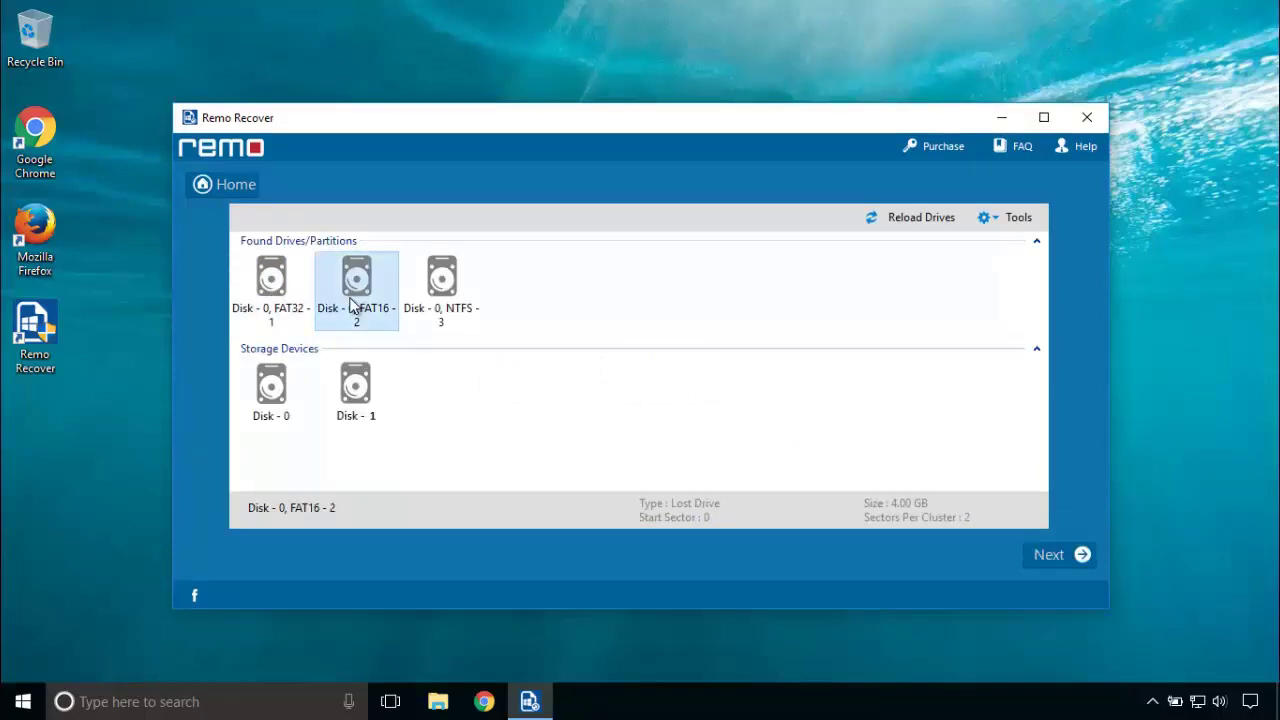
left_click(446, 288)
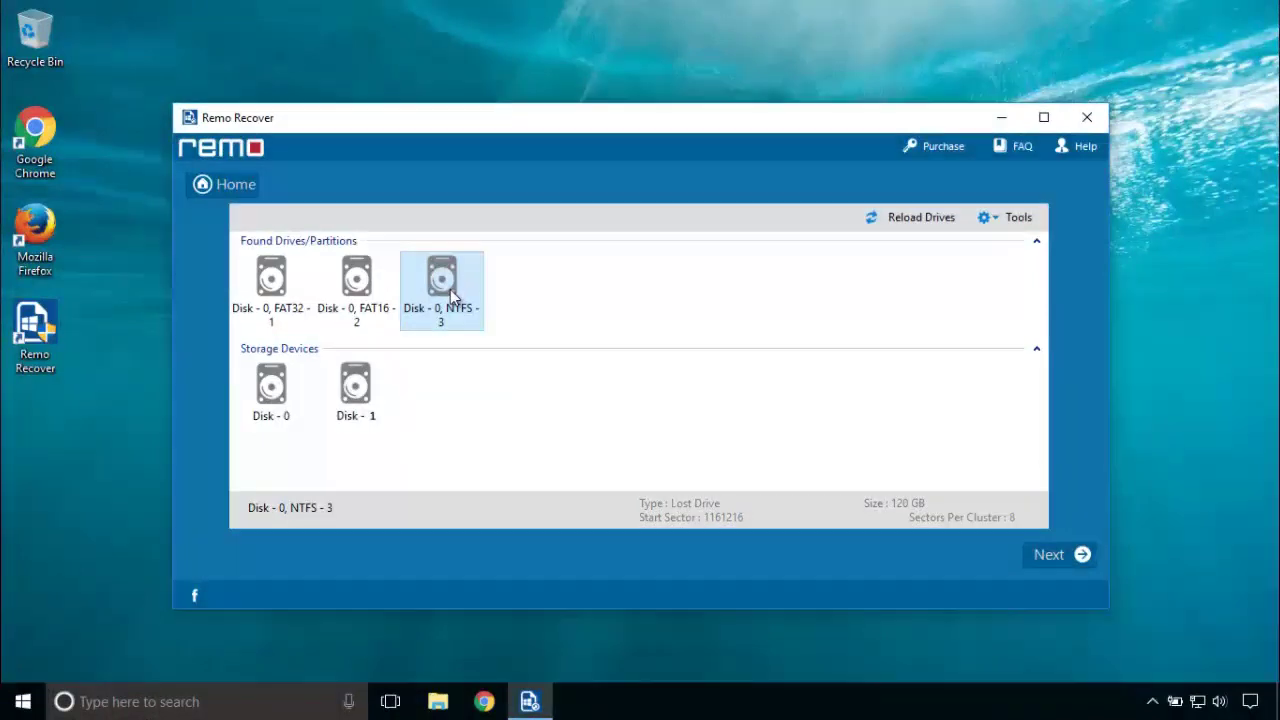
left_click(1066, 562)
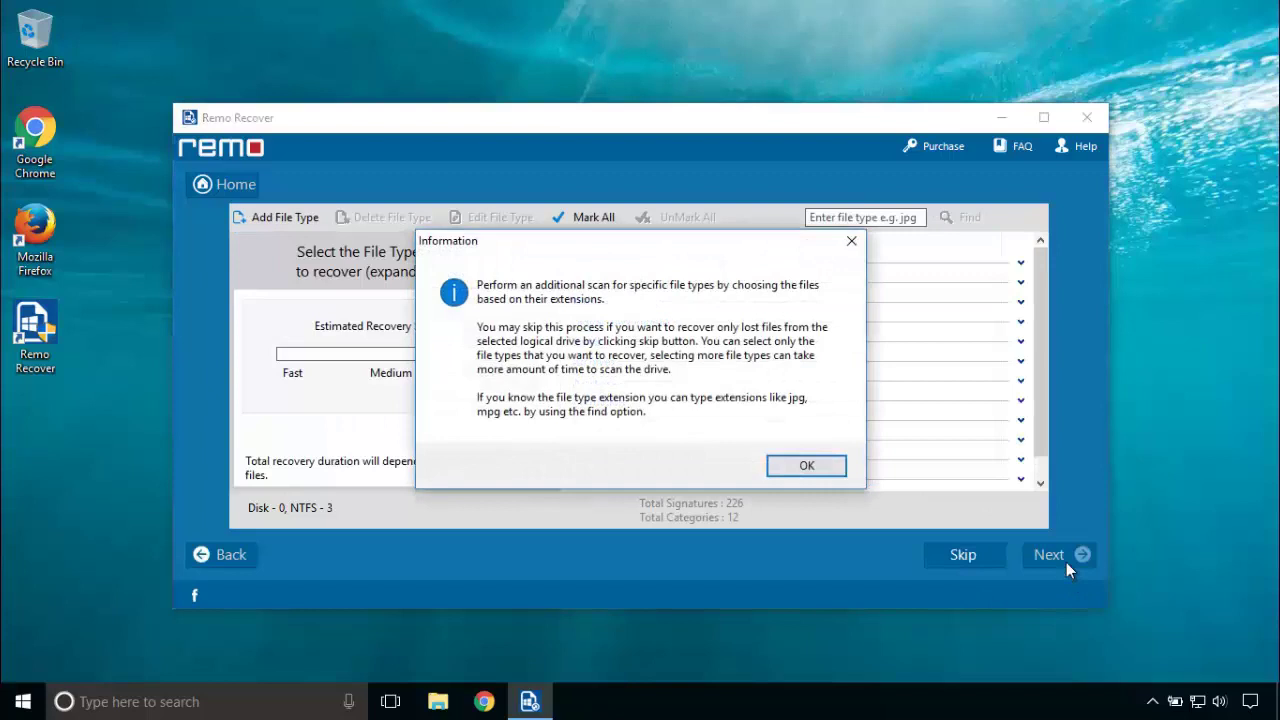
Dismiss the file-type notice, try Mark All and UnMark All, then skip to the data scan.
left_click(772, 470)
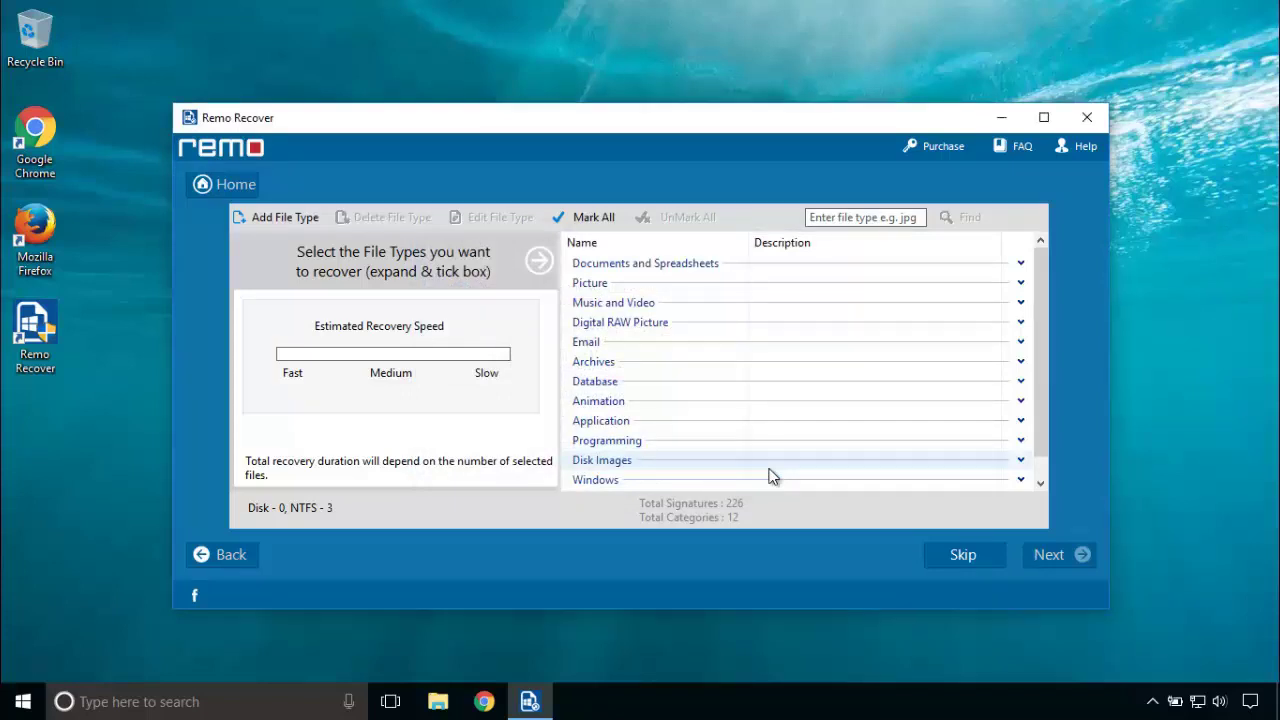
left_click(606, 220)
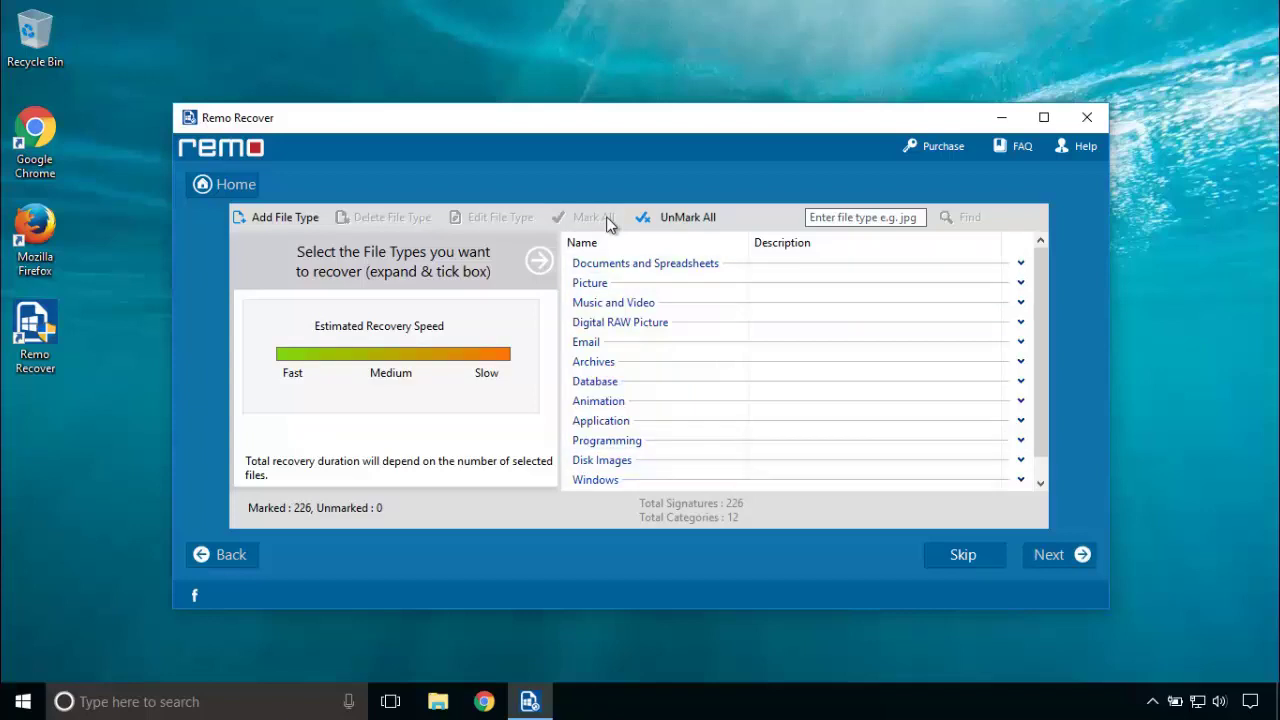
left_click(697, 219)
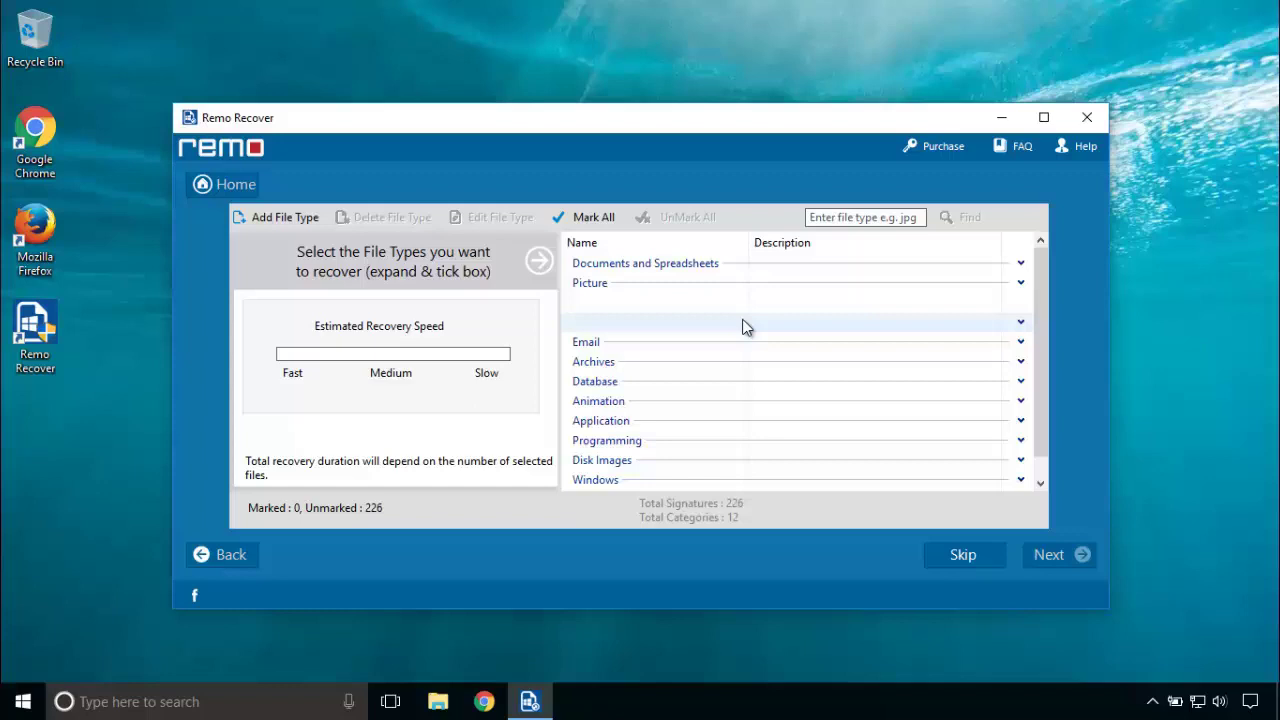
left_click(943, 558)
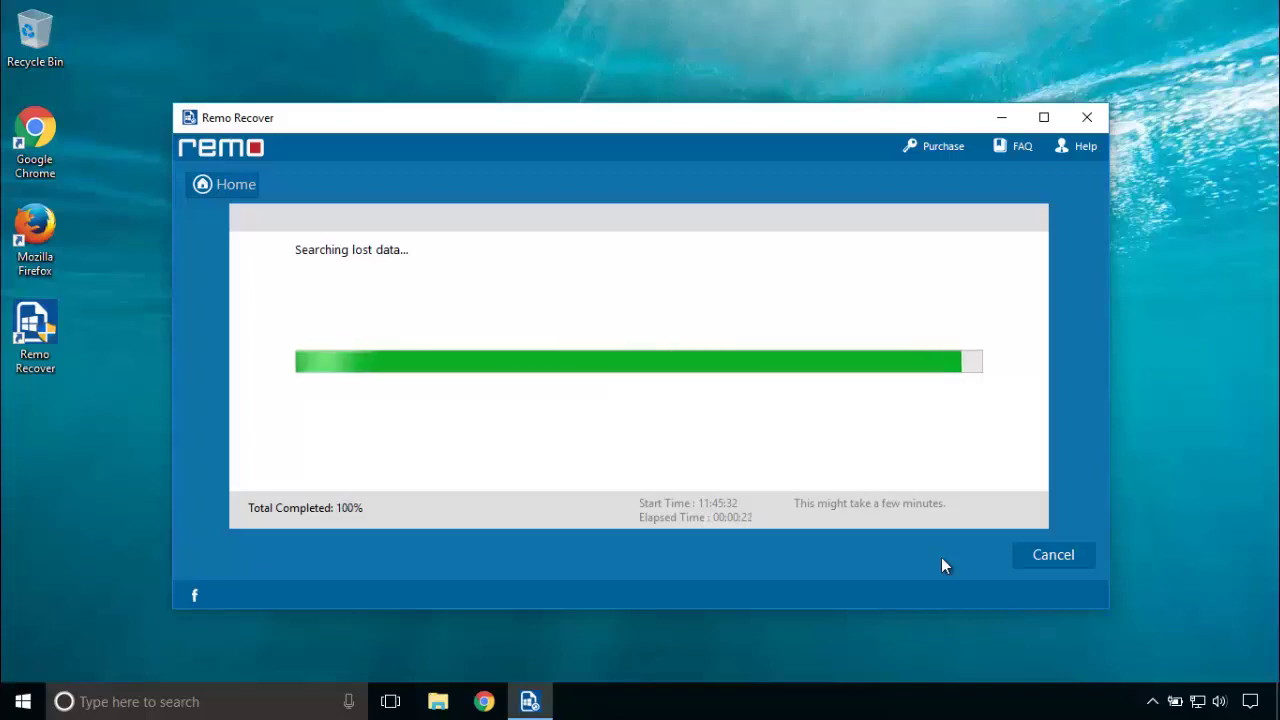
Open Users, the user folder and Documents, then view the Music folder.
left_click(745, 444)
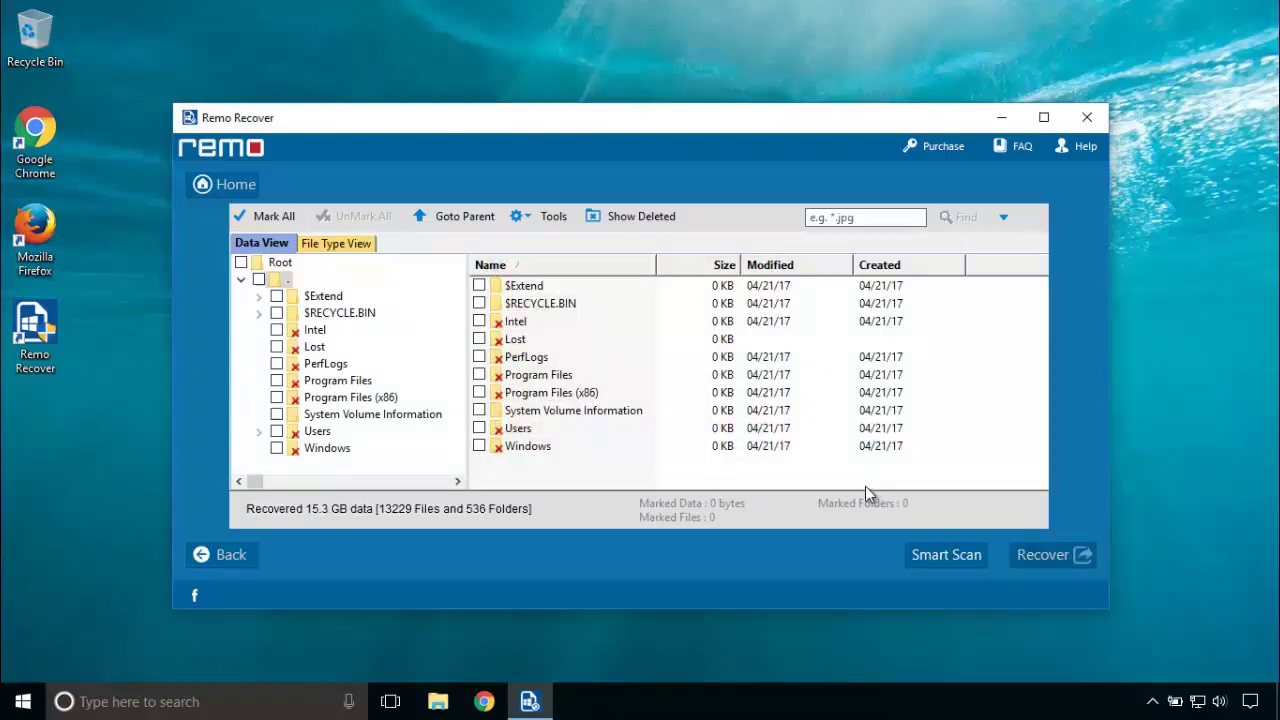
double_click(541, 428)
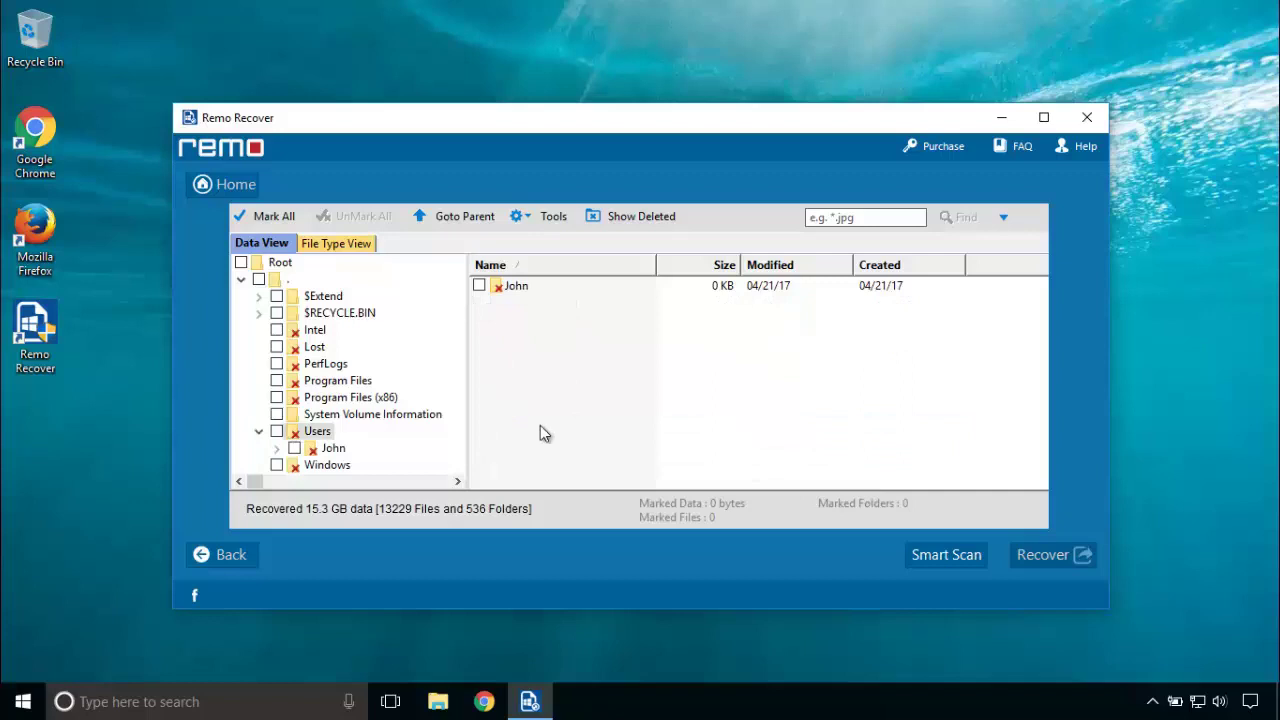
double_click(537, 290)
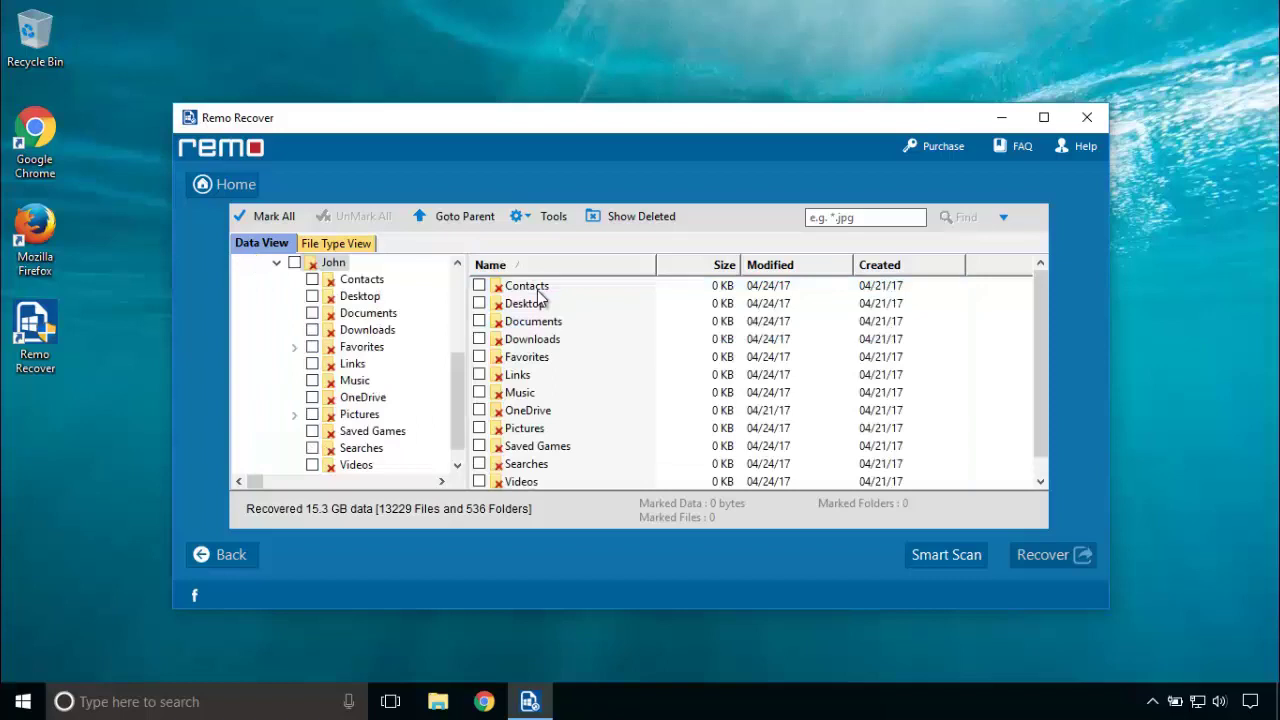
double_click(544, 321)
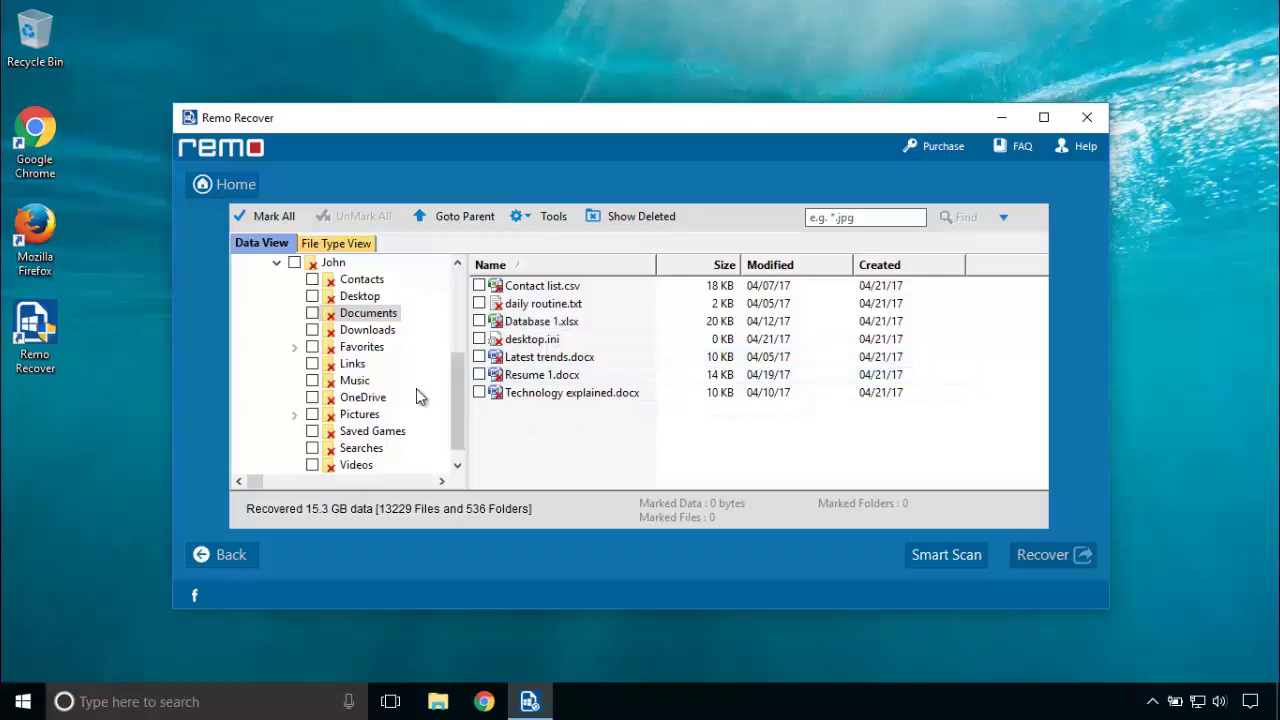
left_click(352, 382)
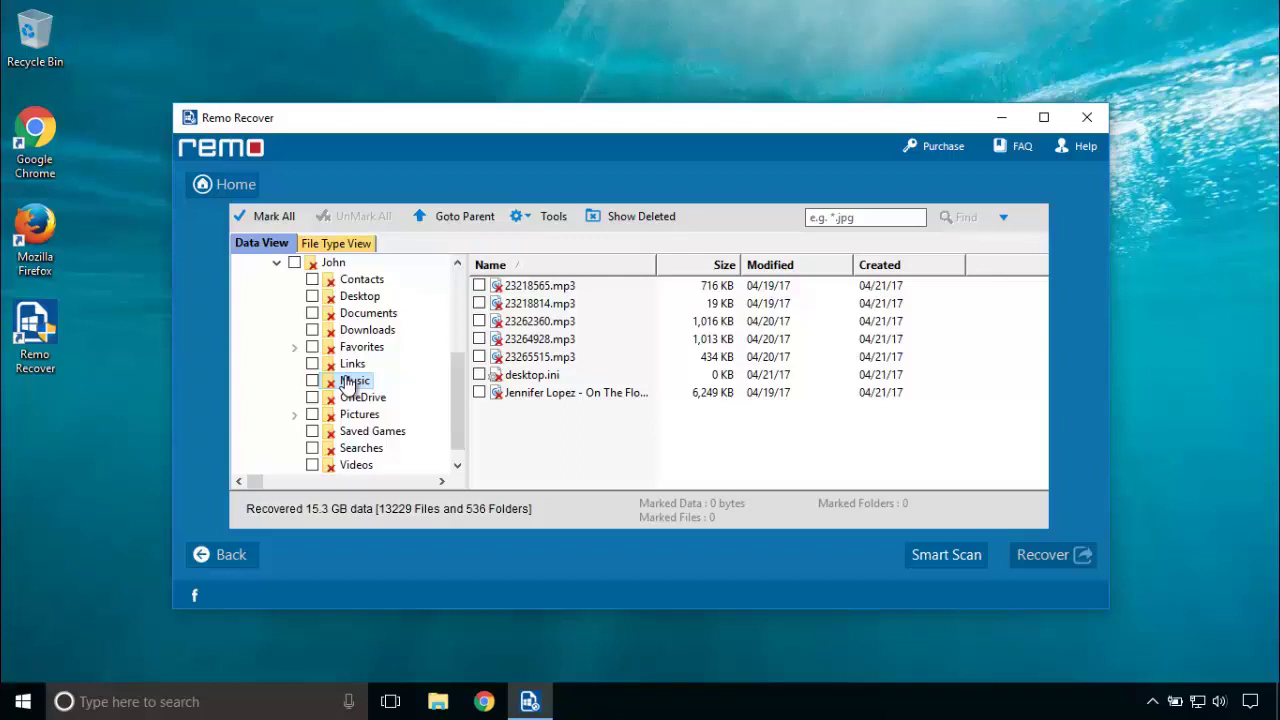
Preview 'background bubble clear.jpeg' and 'beach blue clouds host.jpeg' in Pictures > Saved Pictures.
left_click(360, 416)
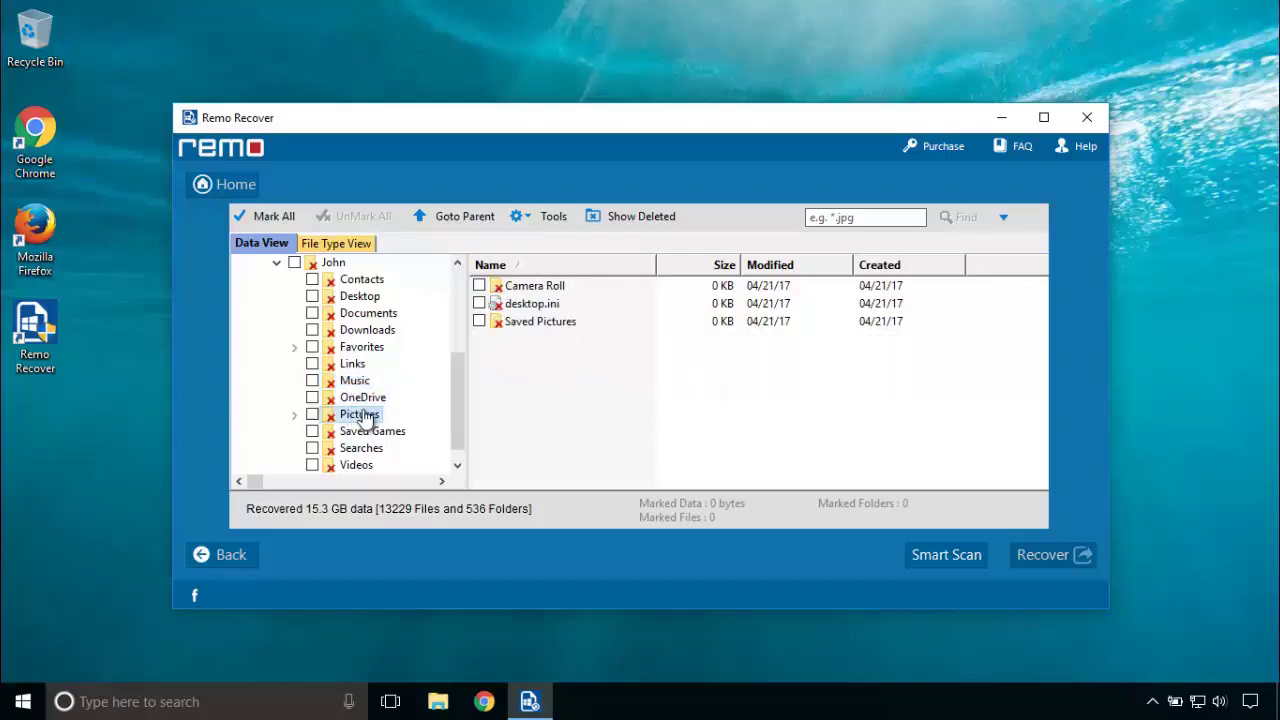
double_click(578, 328)
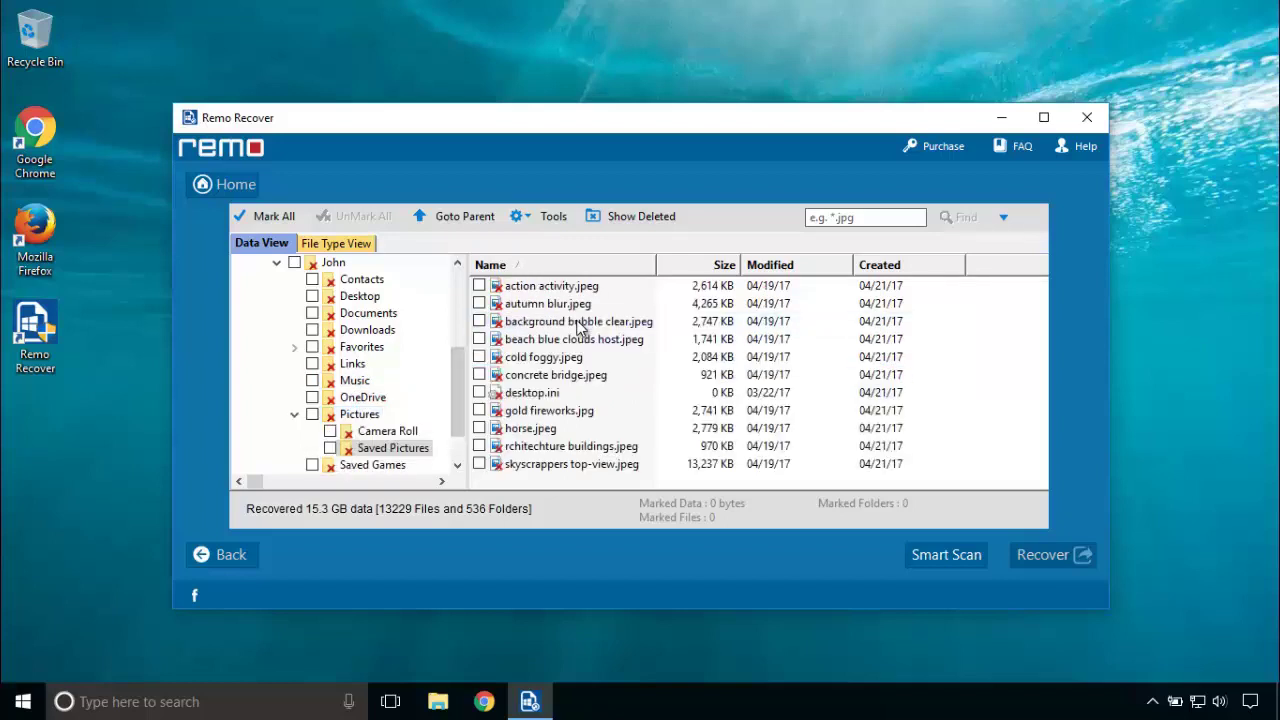
double_click(535, 323)
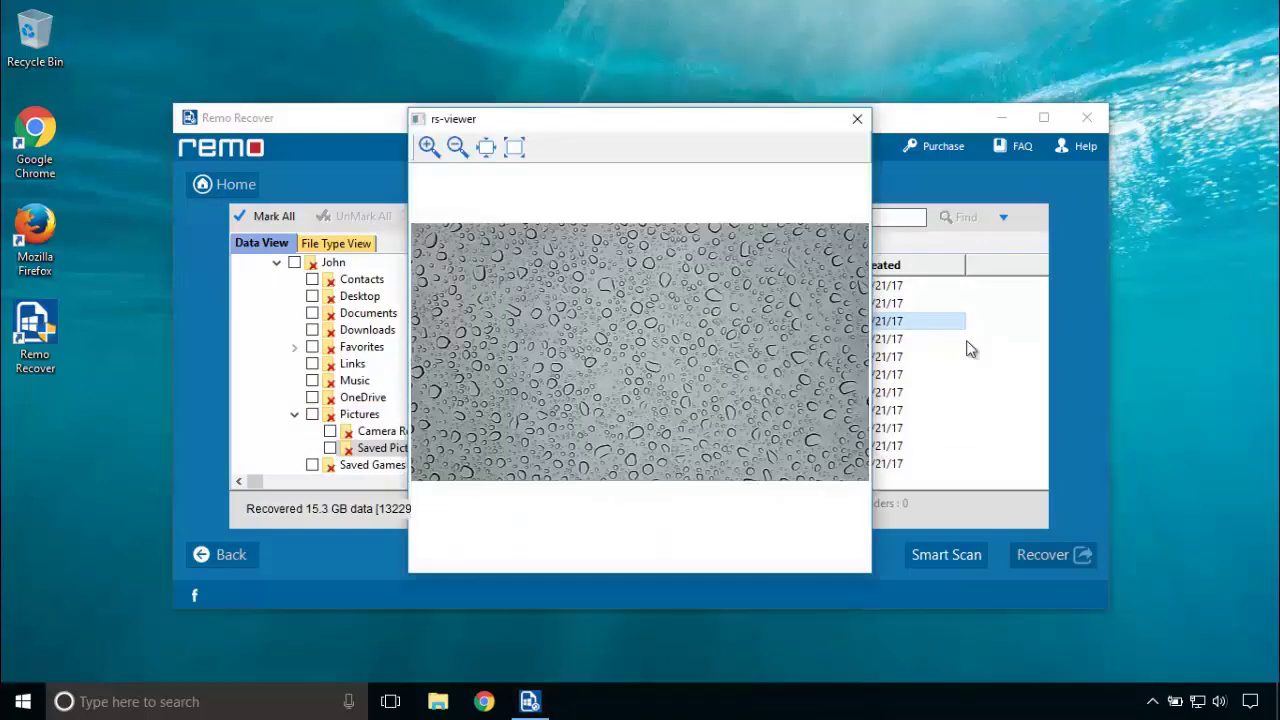
left_click(856, 121)
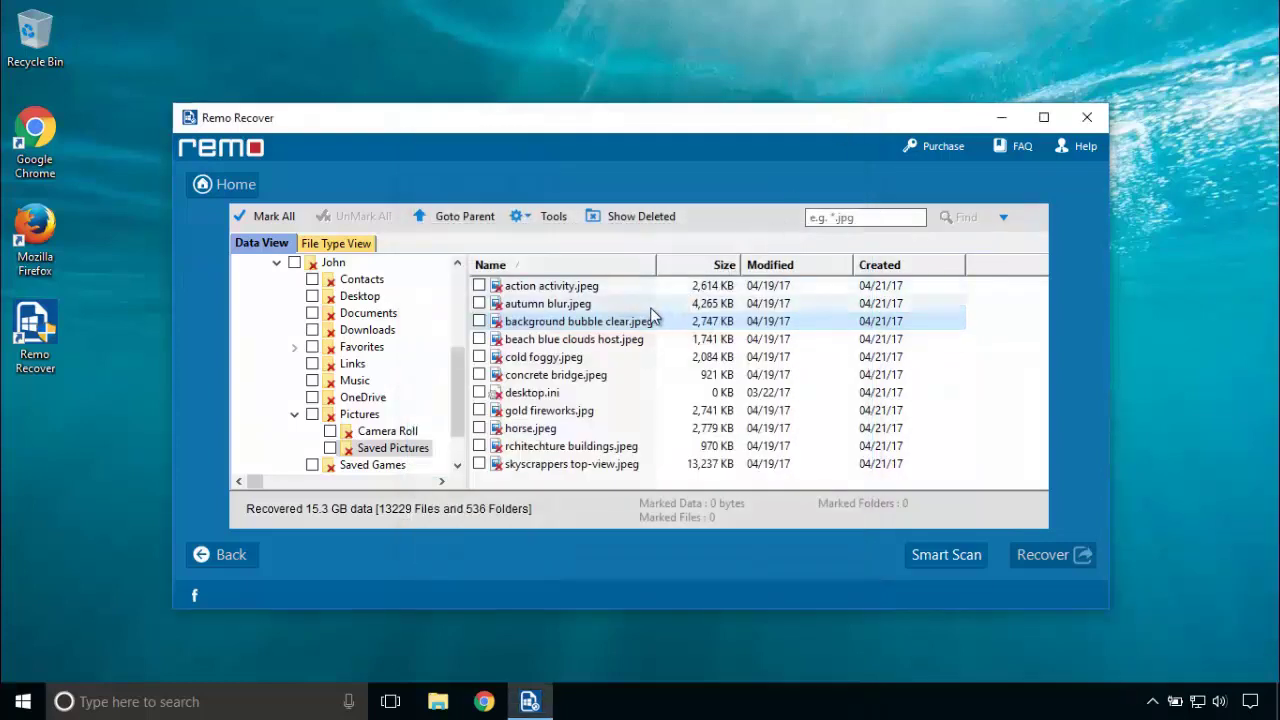
double_click(600, 339)
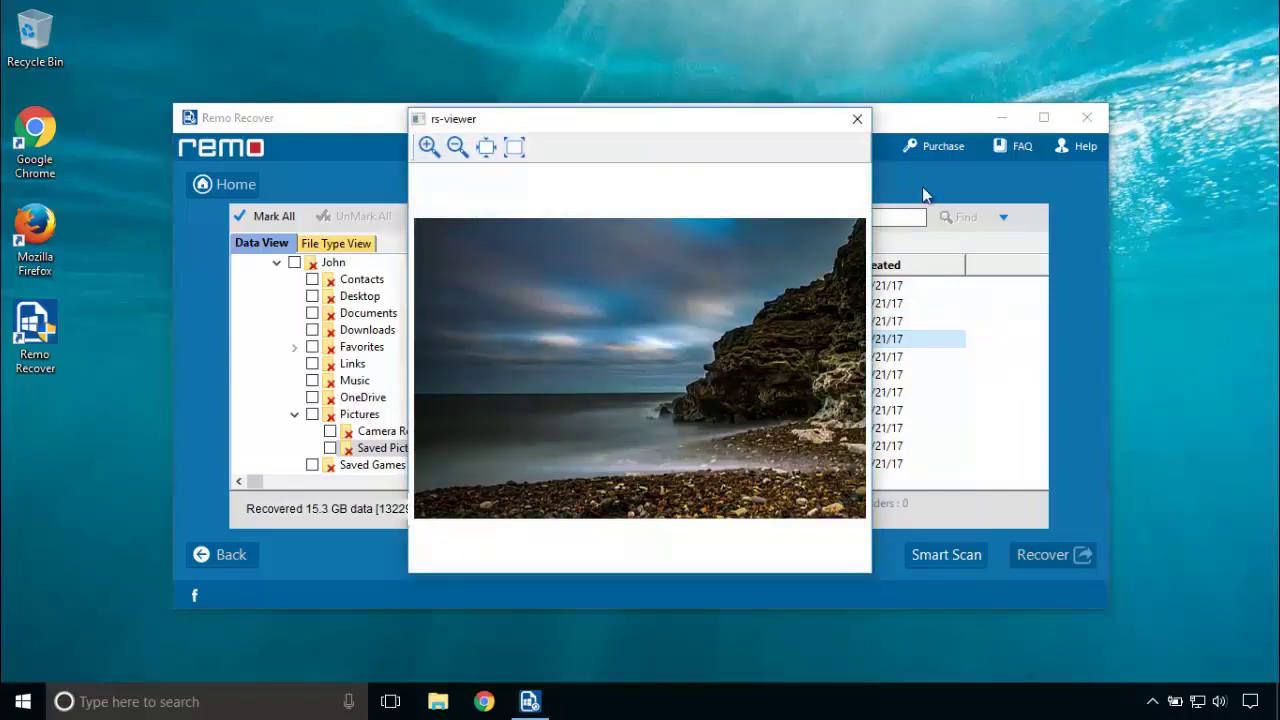
left_click(857, 119)
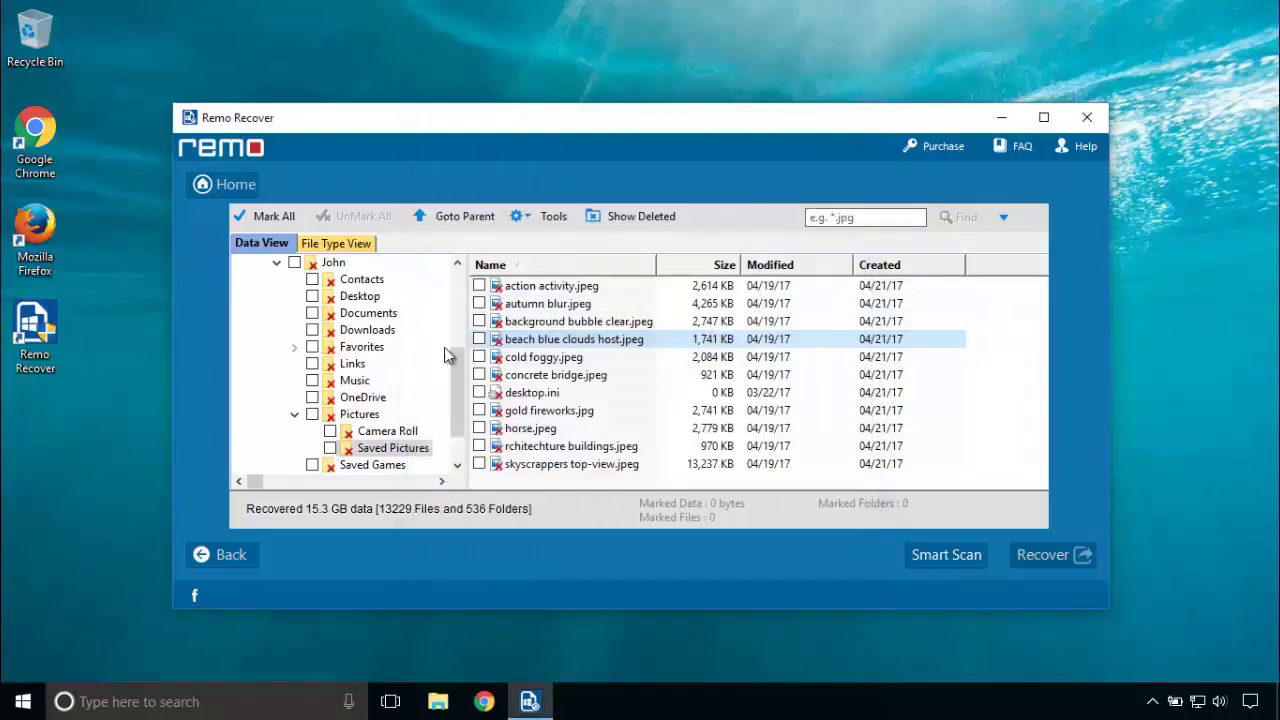
Show the Videos folder's one recovered video.
scroll(420, 390, "down", 1)
left_click(352, 450)
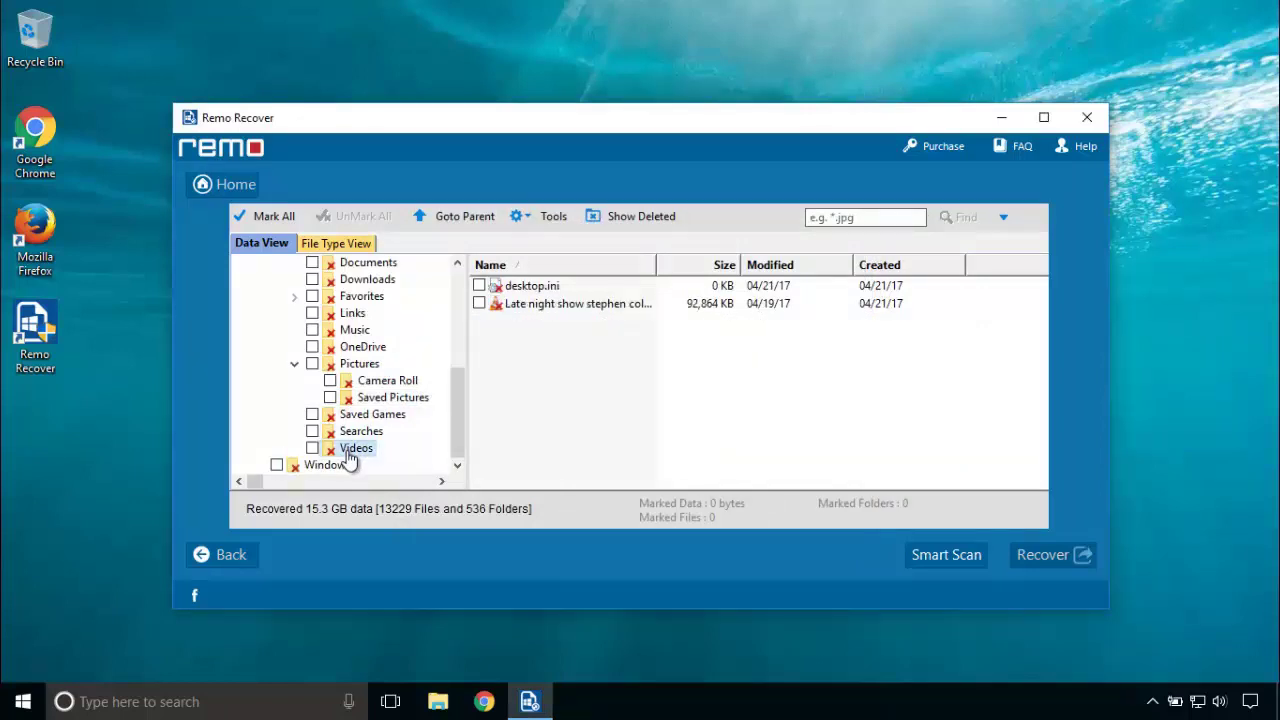
scroll(350, 420, "up", 3)
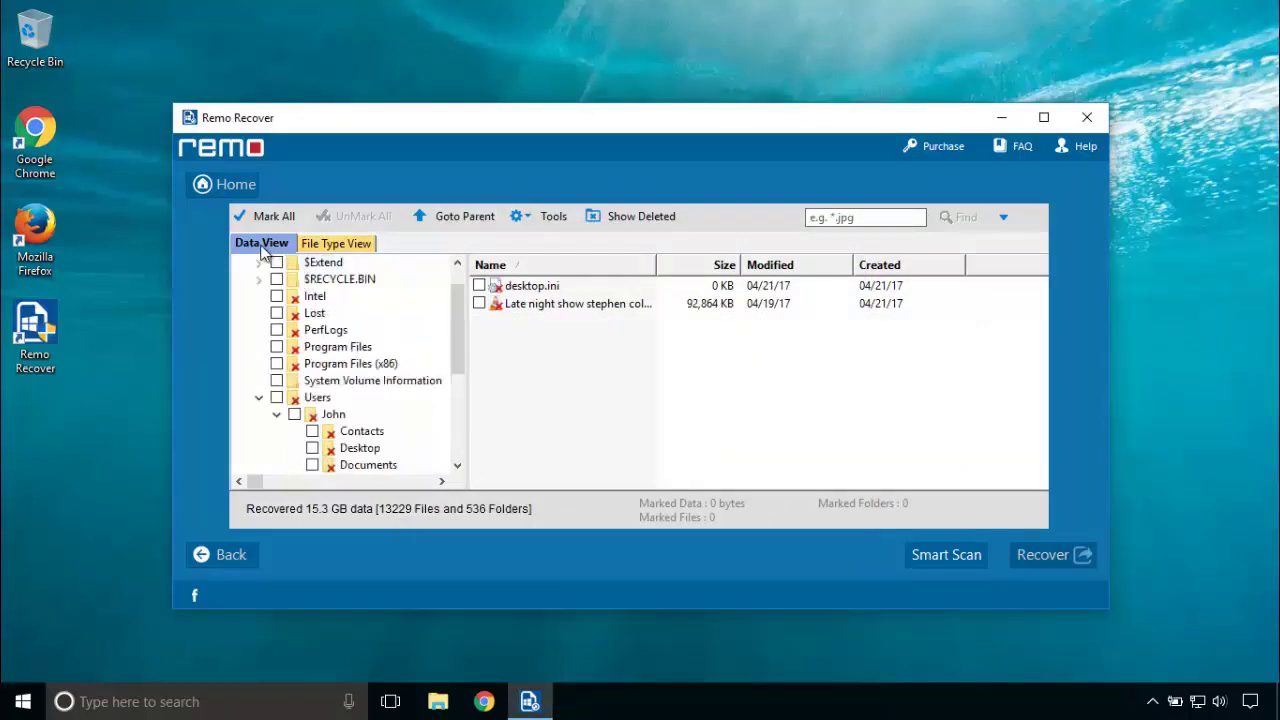
In File Type View, tick Root to mark all 13229 files and 536 folders (15.3 GB).
left_click(333, 243)
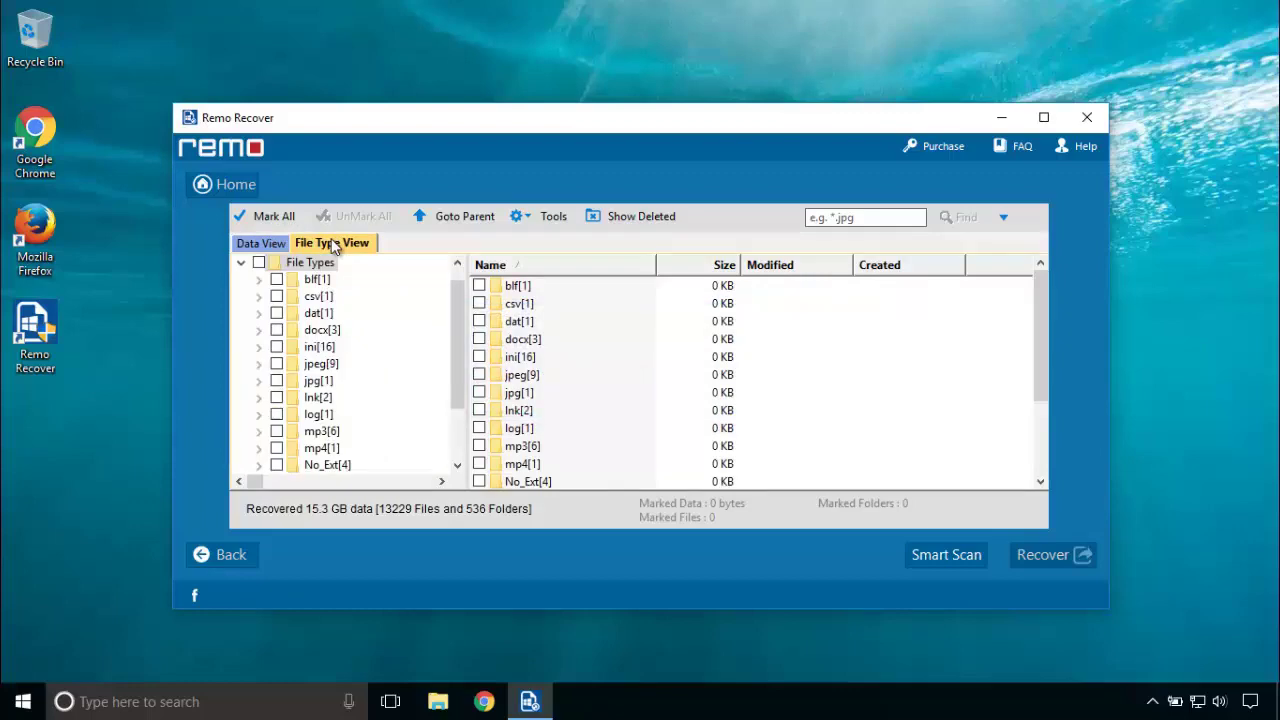
mouse_move(457, 322)
left_mouse_down()
mouse_move(455, 373)
mouse_move(451, 308)
left_mouse_up()
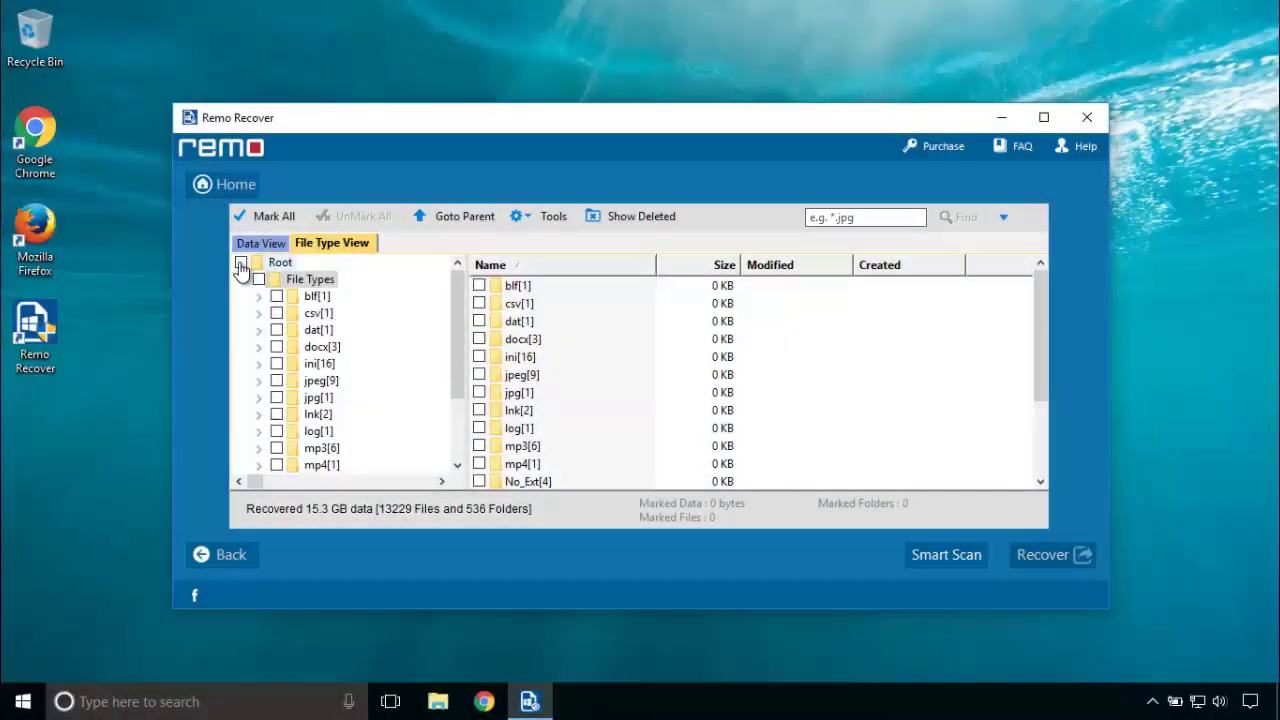
left_click(241, 263)
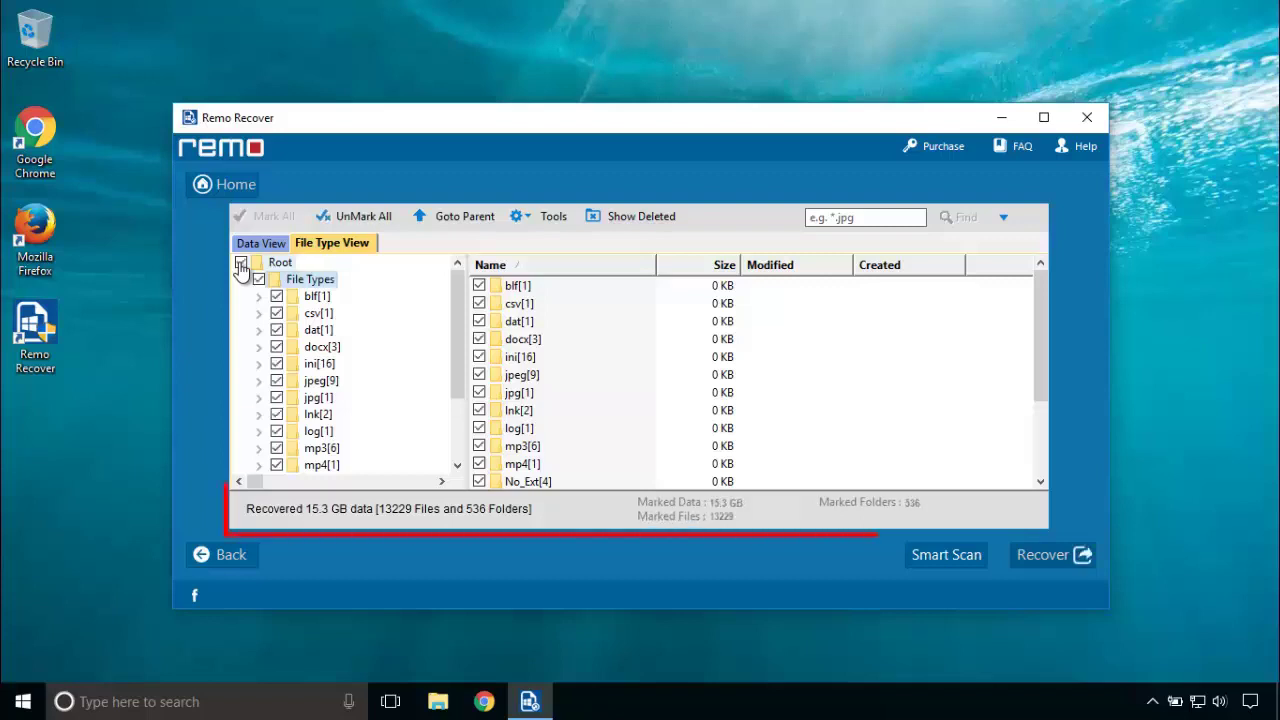
Start recovering the 13229 marked files, bringing up the Register Now prompt.
left_click(1058, 567)
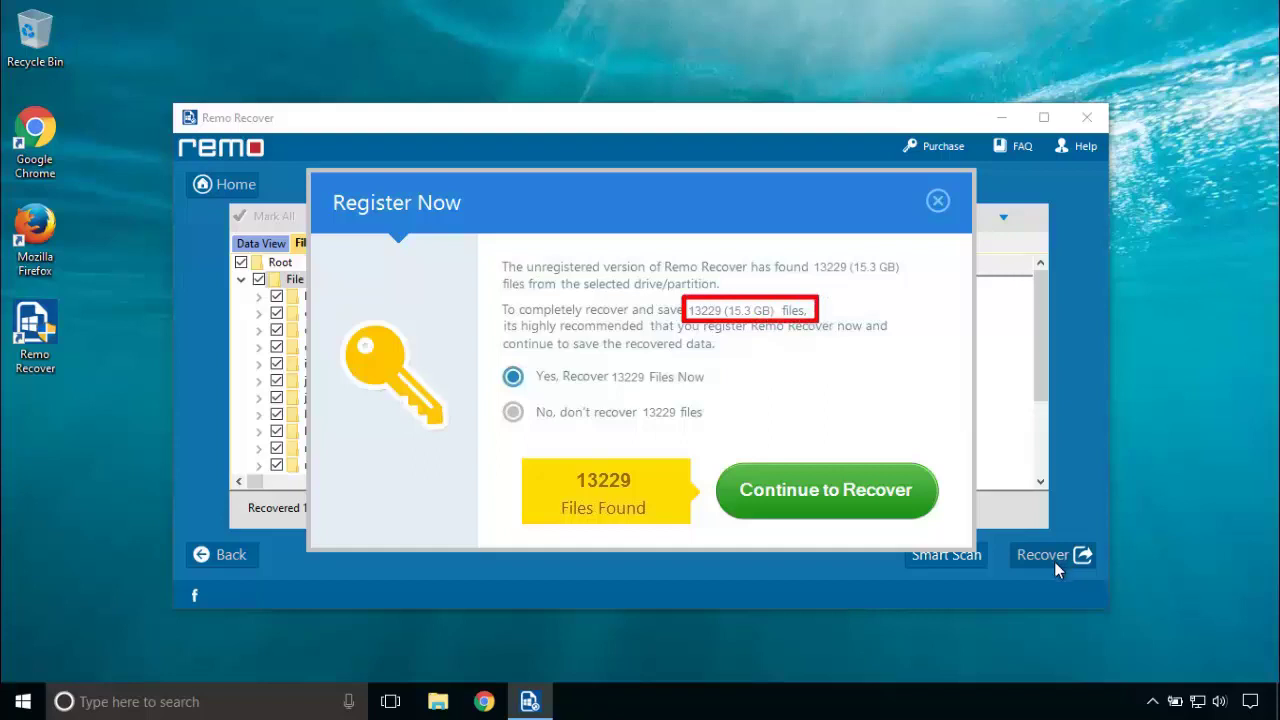
Choose Continue to Recover so the registration page opens in Chrome.
left_click(866, 495)
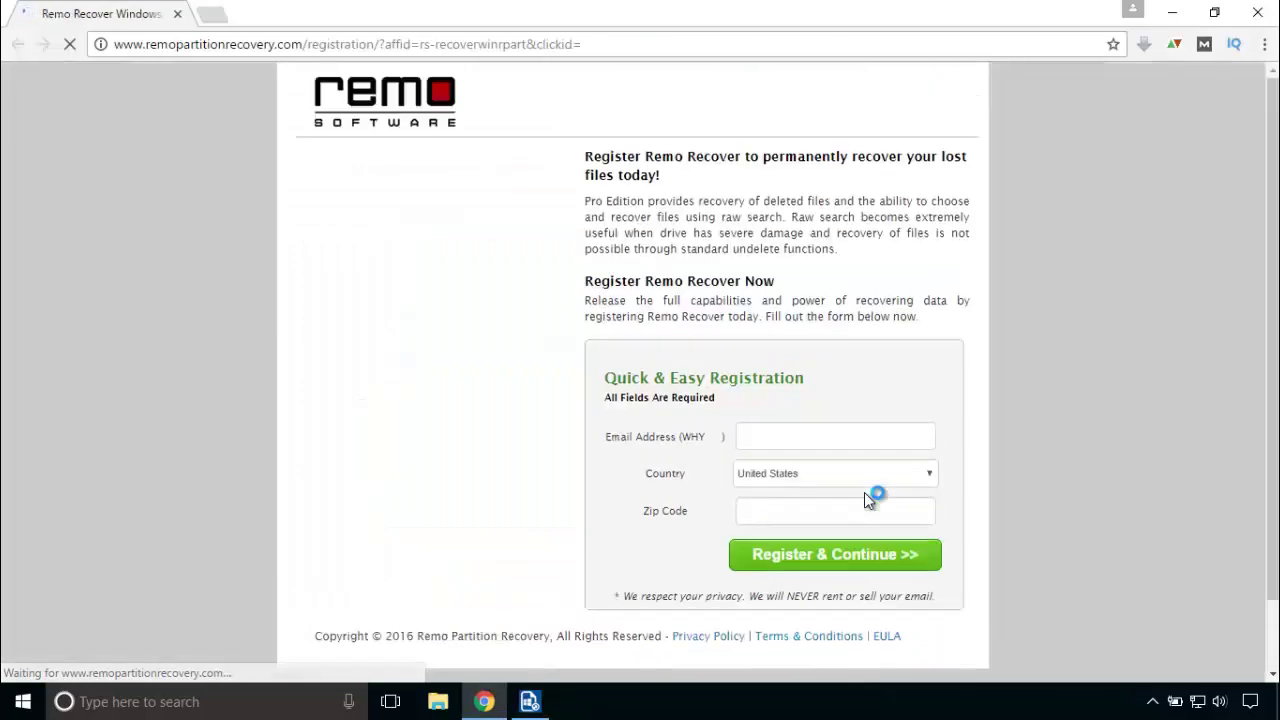